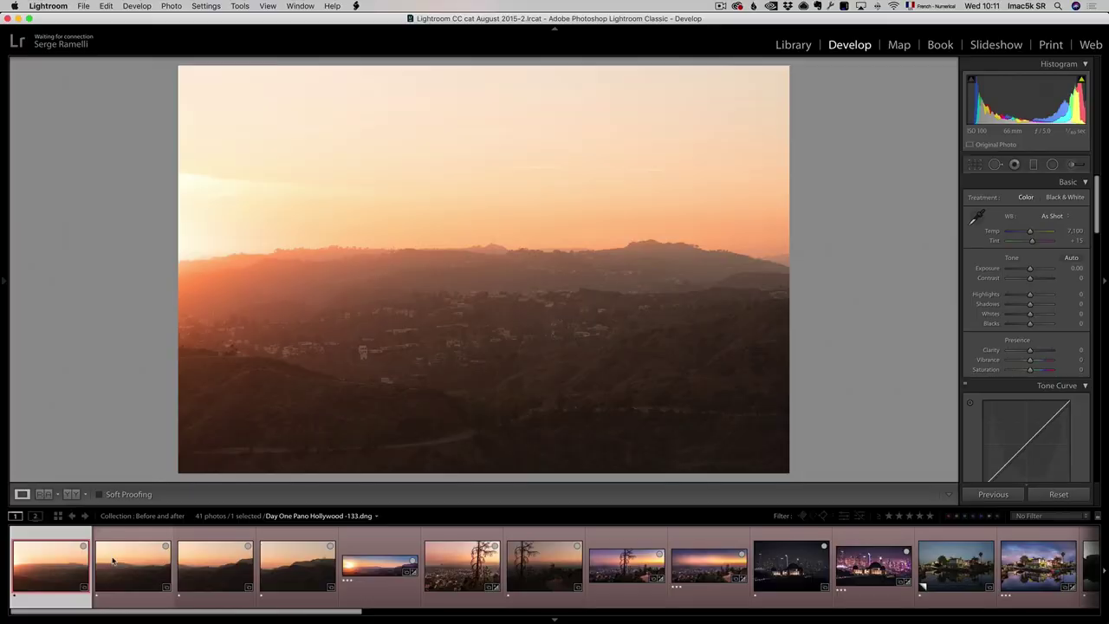
Step through the sunset photos and raw dark hills to the edited Hollywood sign panorama
click(117, 561)
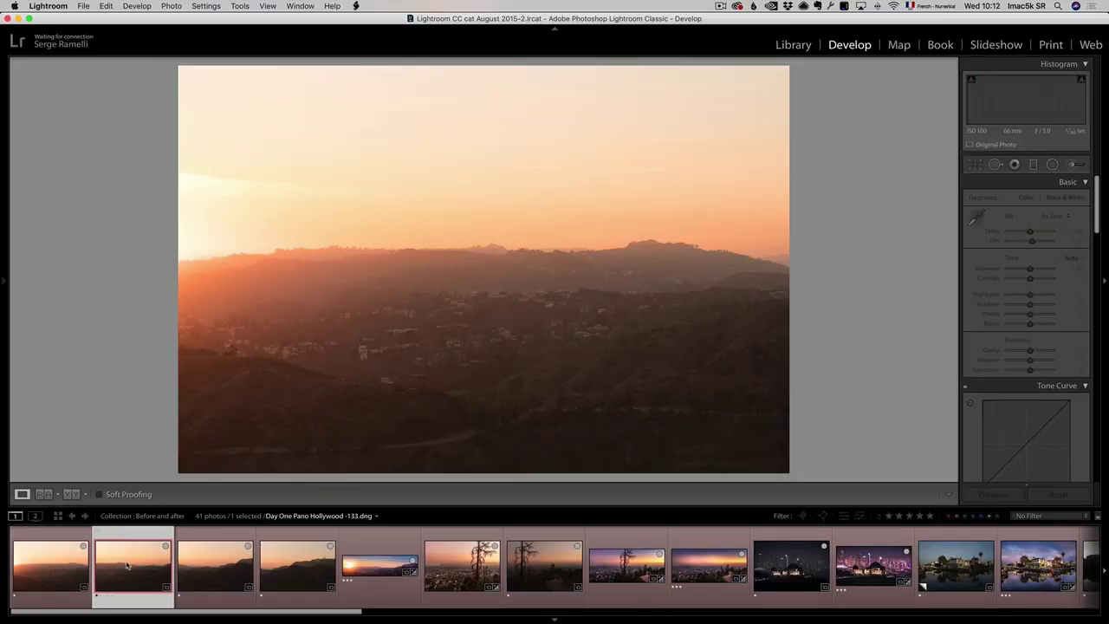
click(215, 572)
click(299, 573)
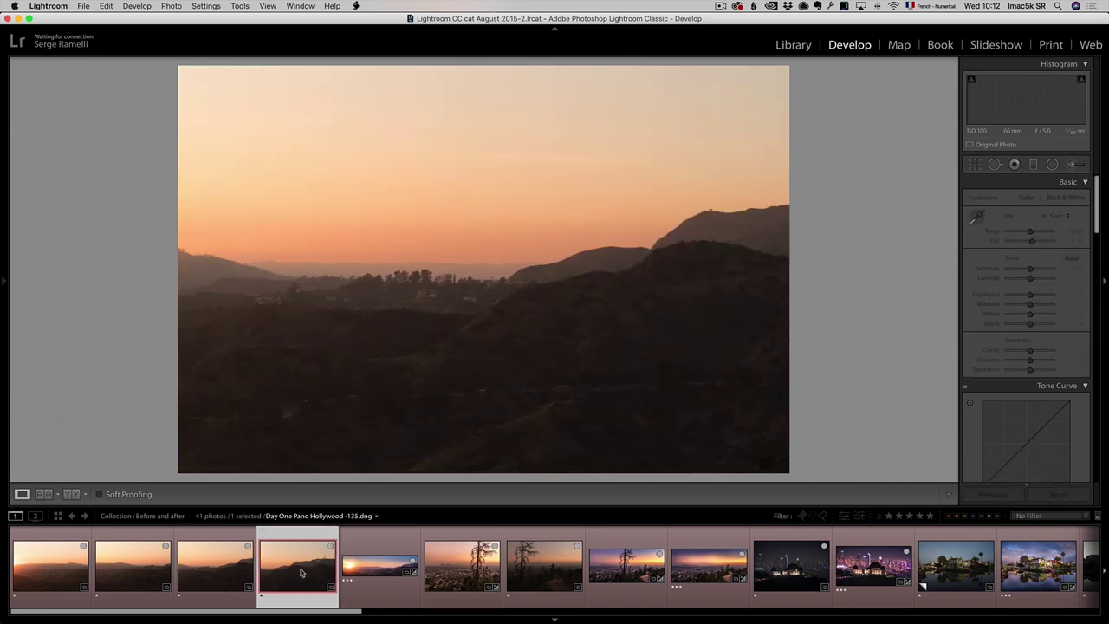
click(373, 563)
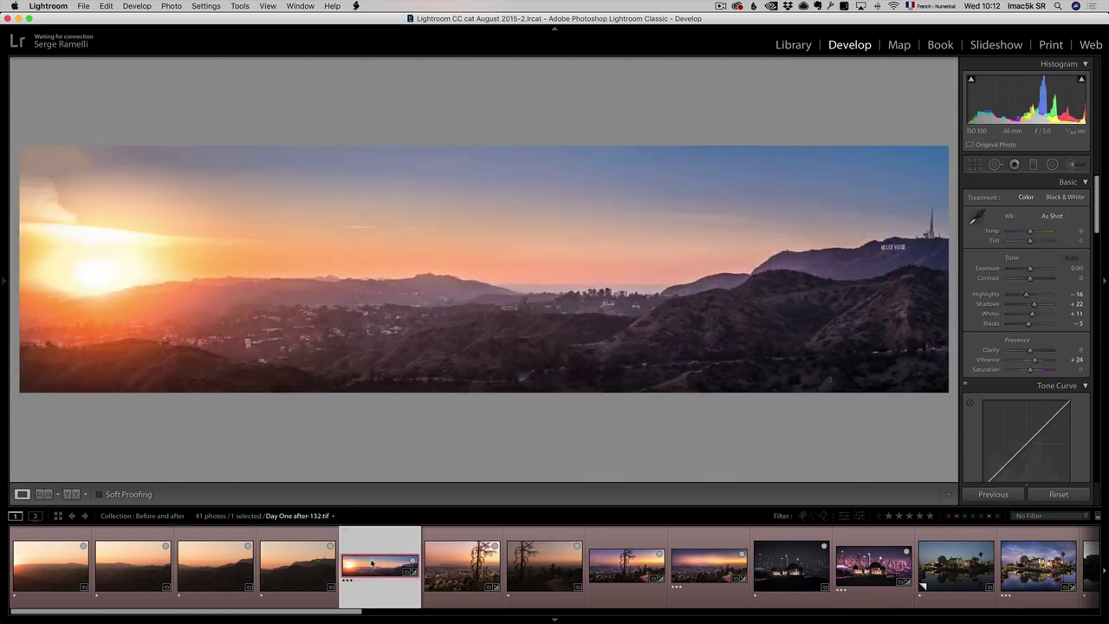
Compare the raw downtown tree and hillside trail shots with the edited tree-and-city panorama, ending on Day One Observatory-132.dng
click(463, 583)
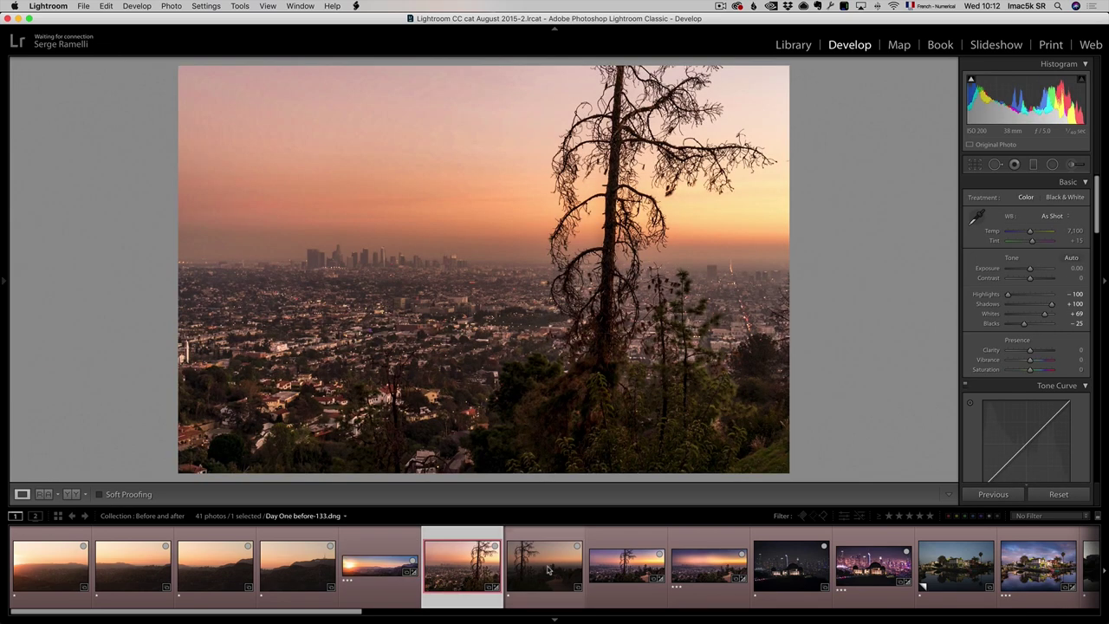
click(547, 569)
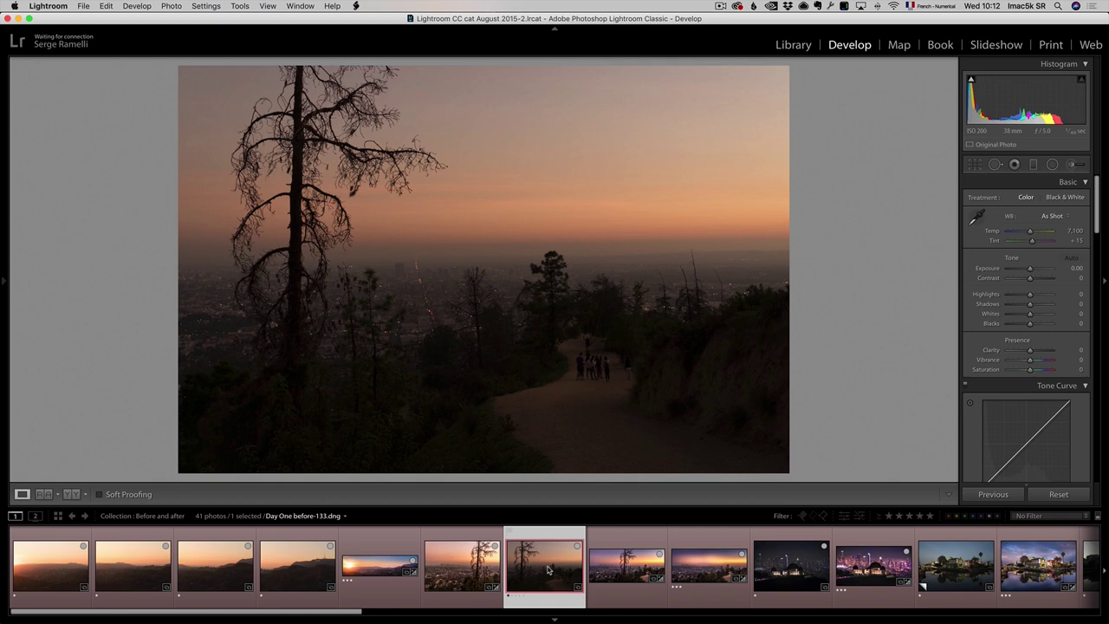
click(640, 566)
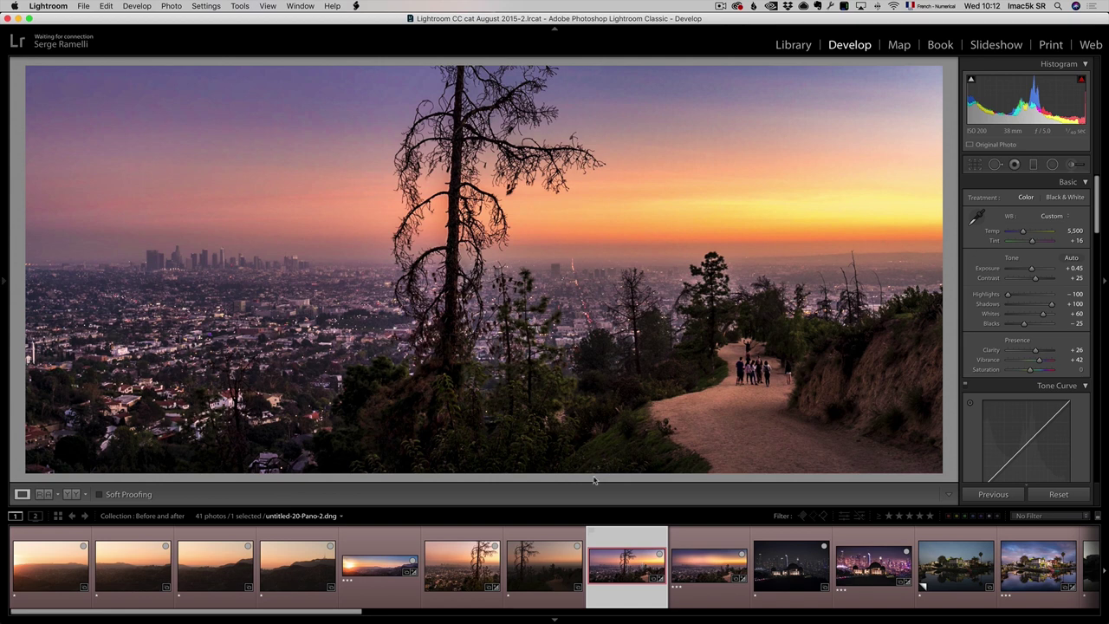
click(707, 575)
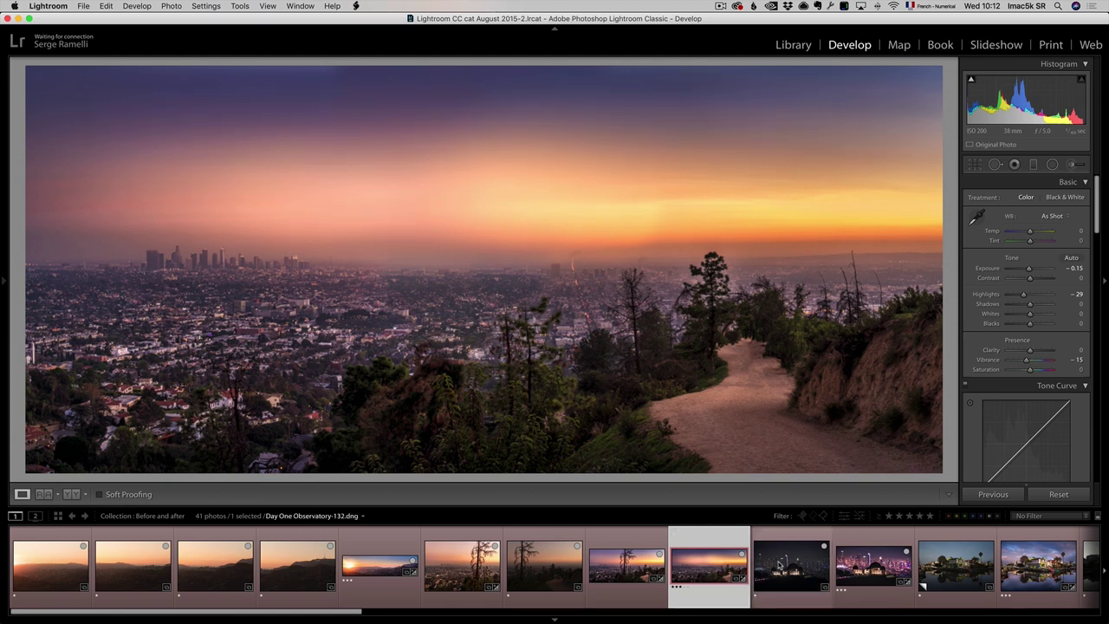
View the raw Observatory night photo, then its edited night cityscape version
click(771, 564)
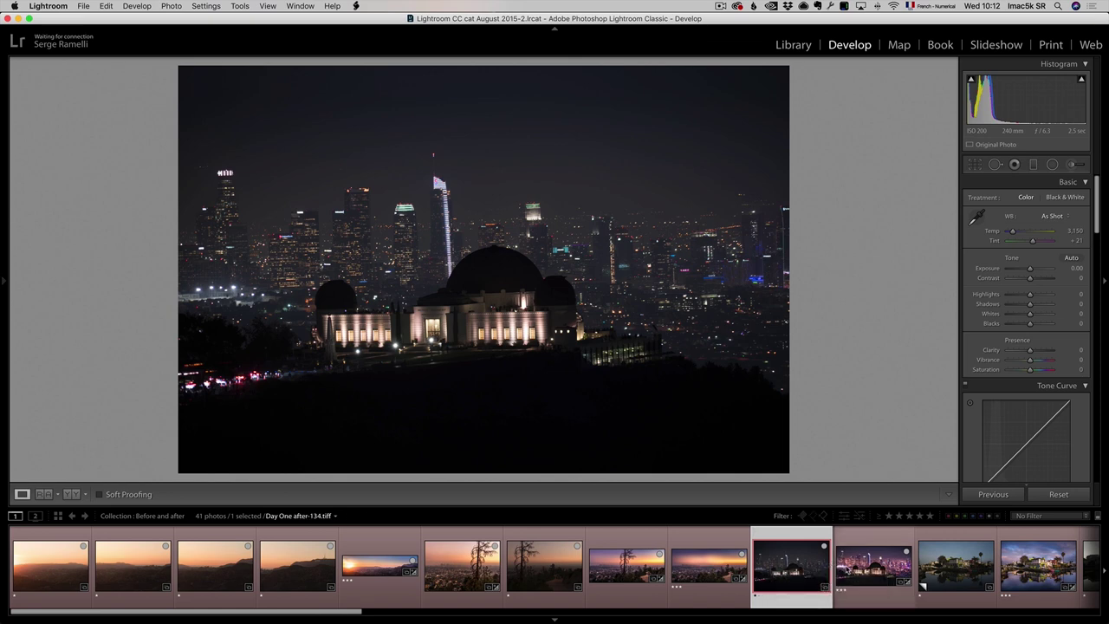
click(919, 584)
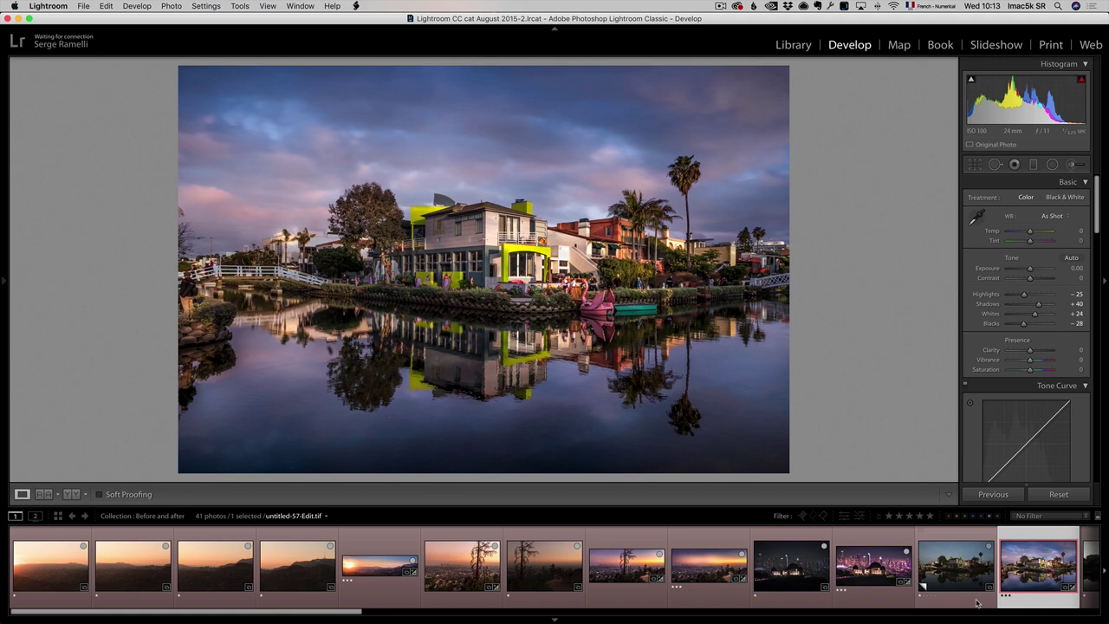
Compare the raw, dark Venice canal photo with its colourful edited version
drag(356, 616, 481, 621)
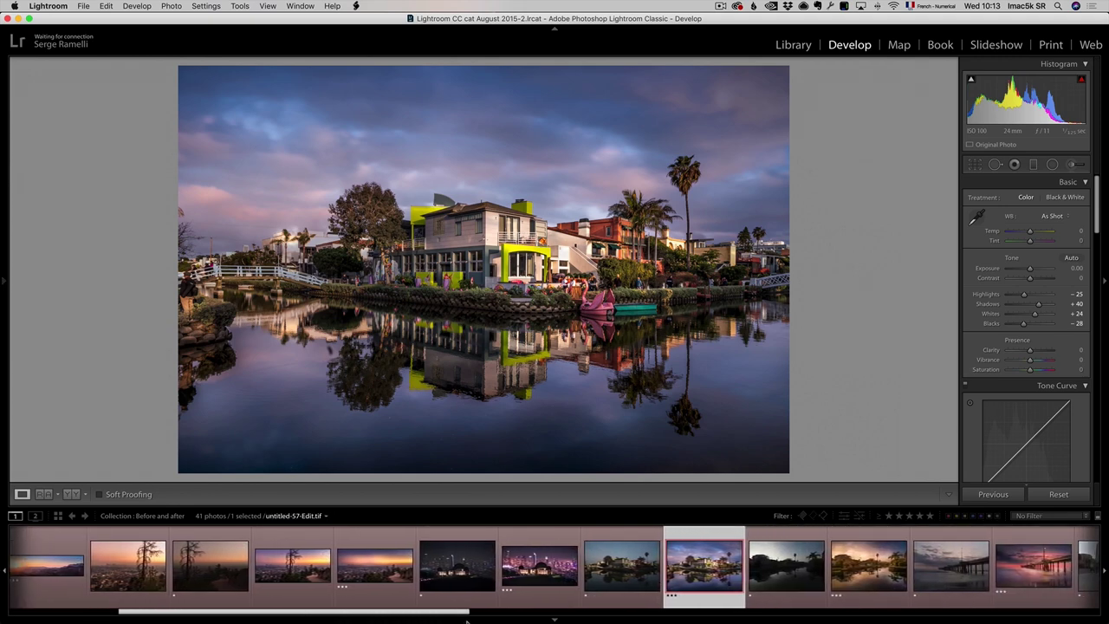
click(769, 562)
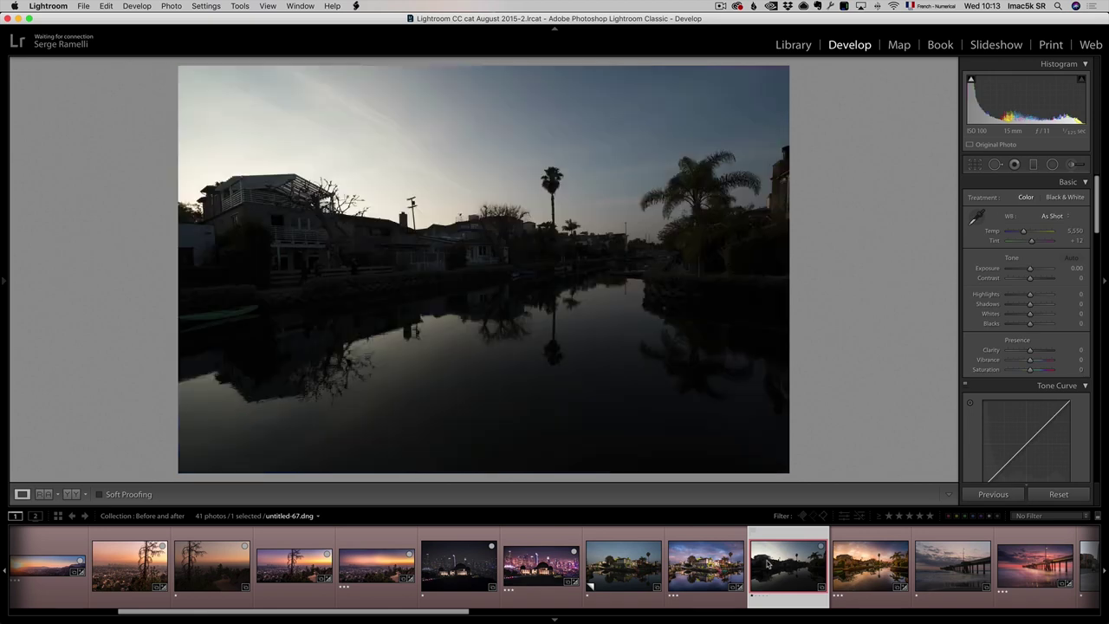
click(870, 561)
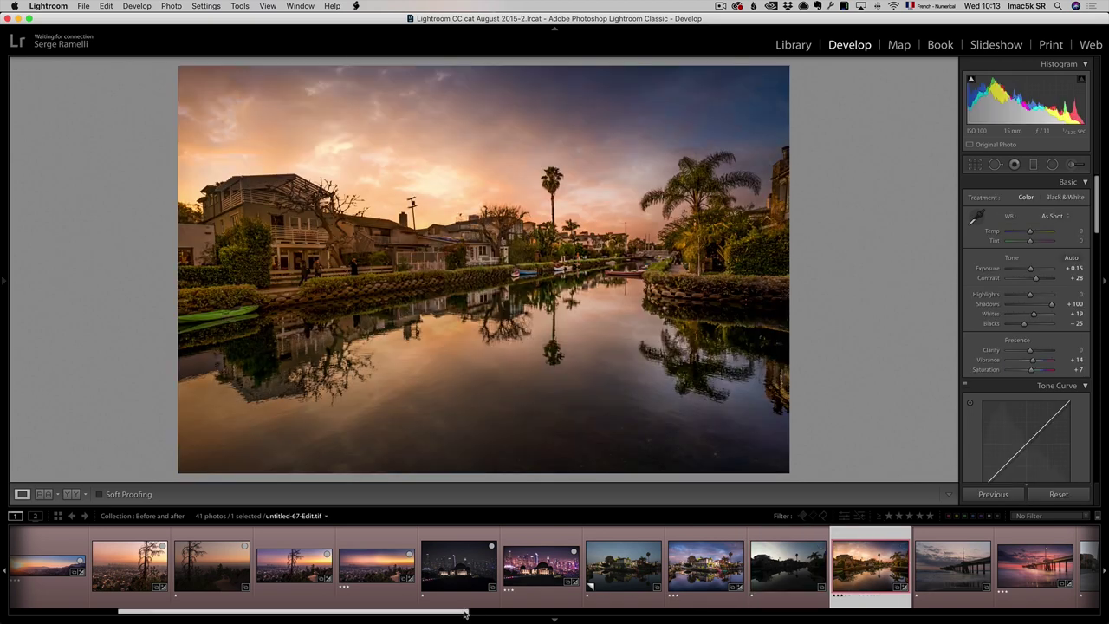
Compare the raw pier photo with the edited pink-sunset untitled-108-Edit.tif
scroll(500, 618, right, 5)
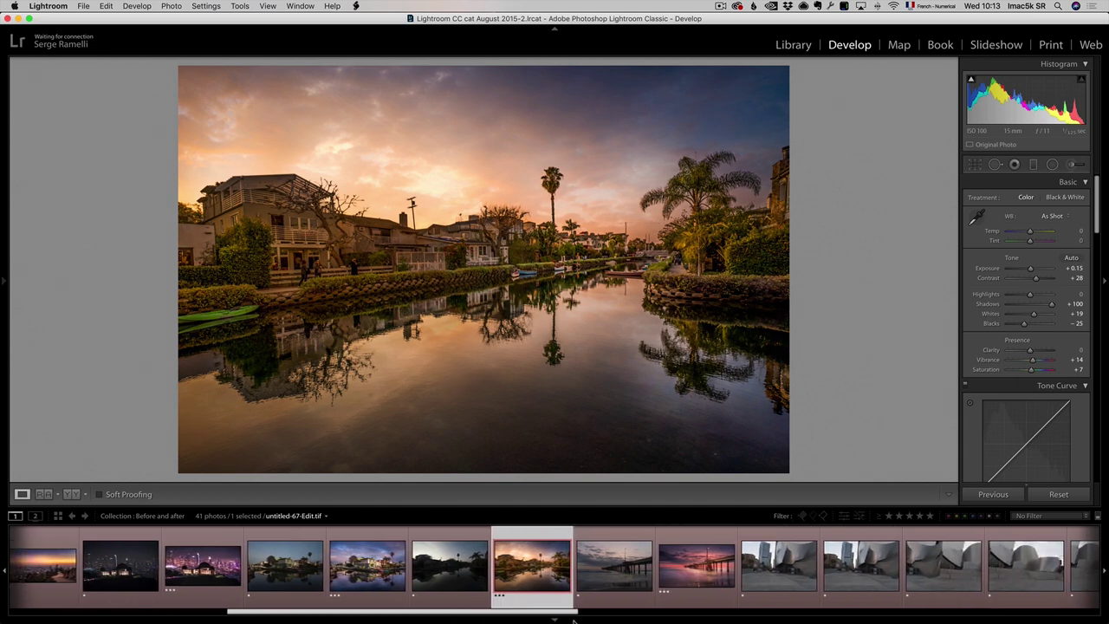
scroll(593, 621, right, 1)
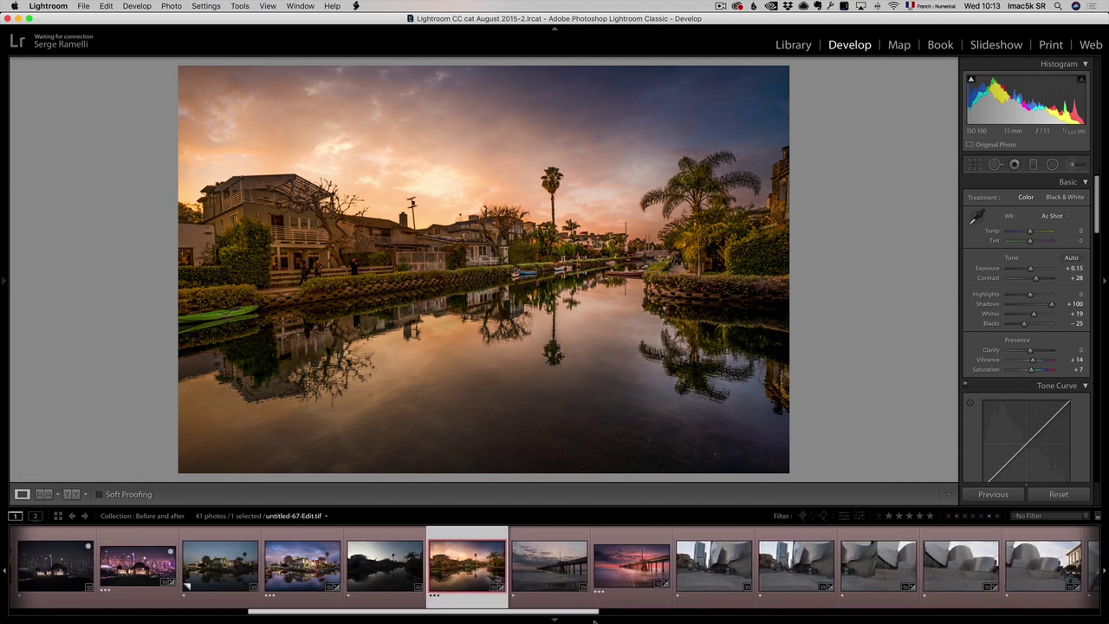
click(560, 569)
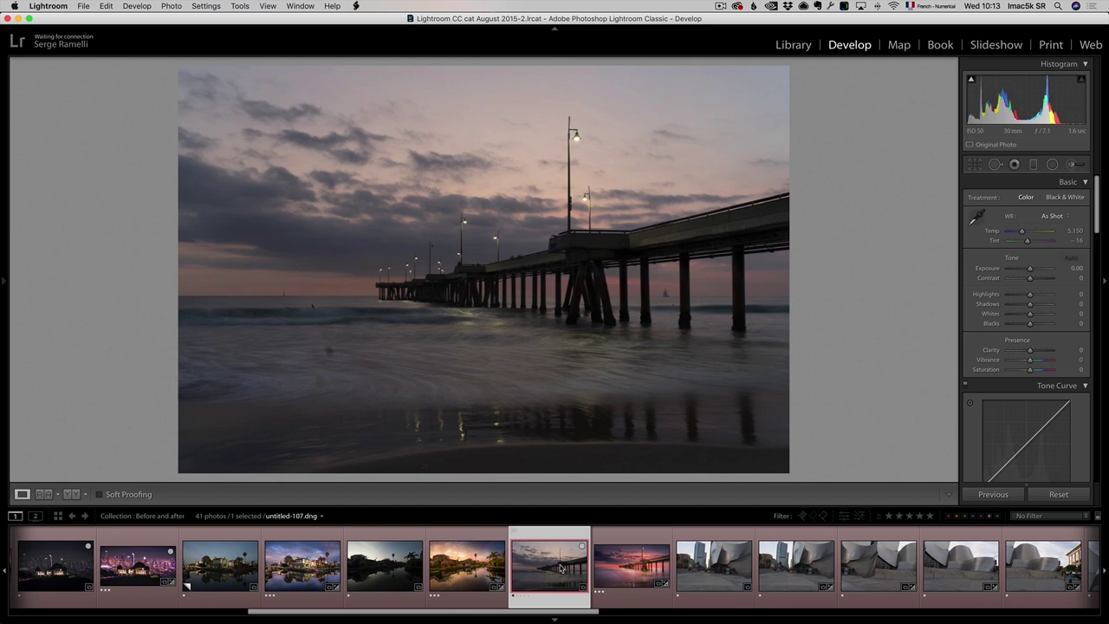
click(634, 570)
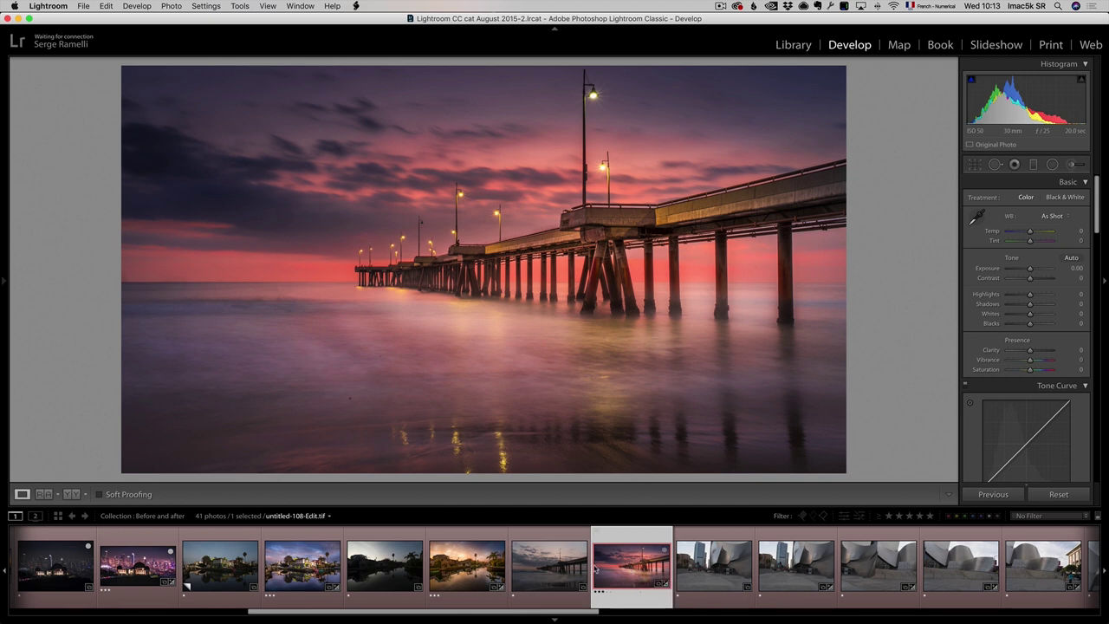
Step through the six raw Walt Disney Concert Hall frames to the finished purple-sky panorama
drag(595, 613, 697, 612)
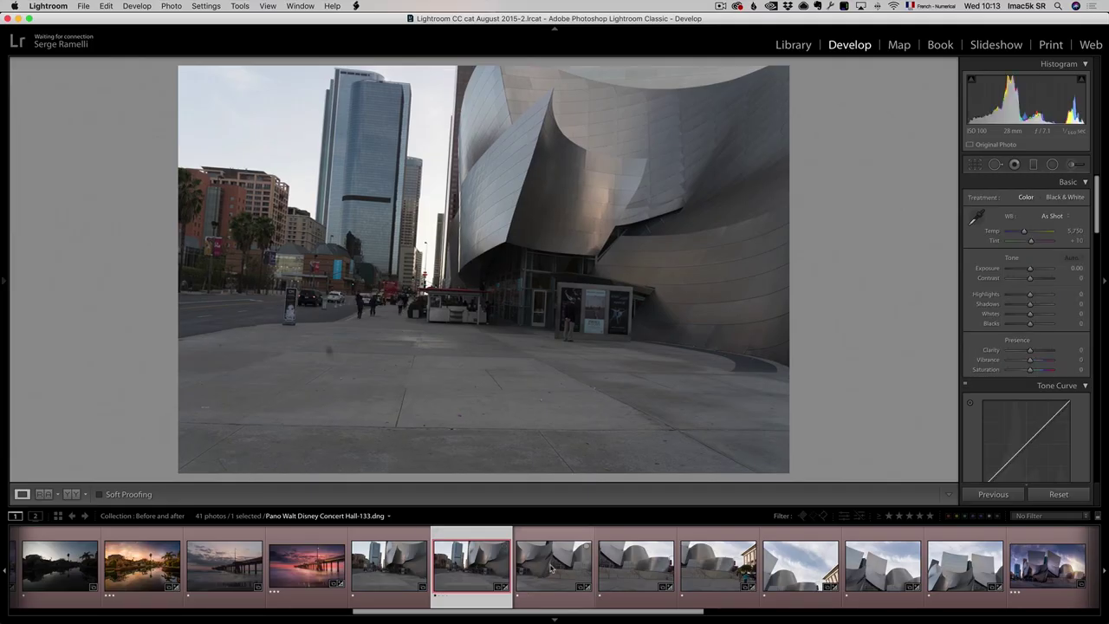
click(551, 568)
click(633, 569)
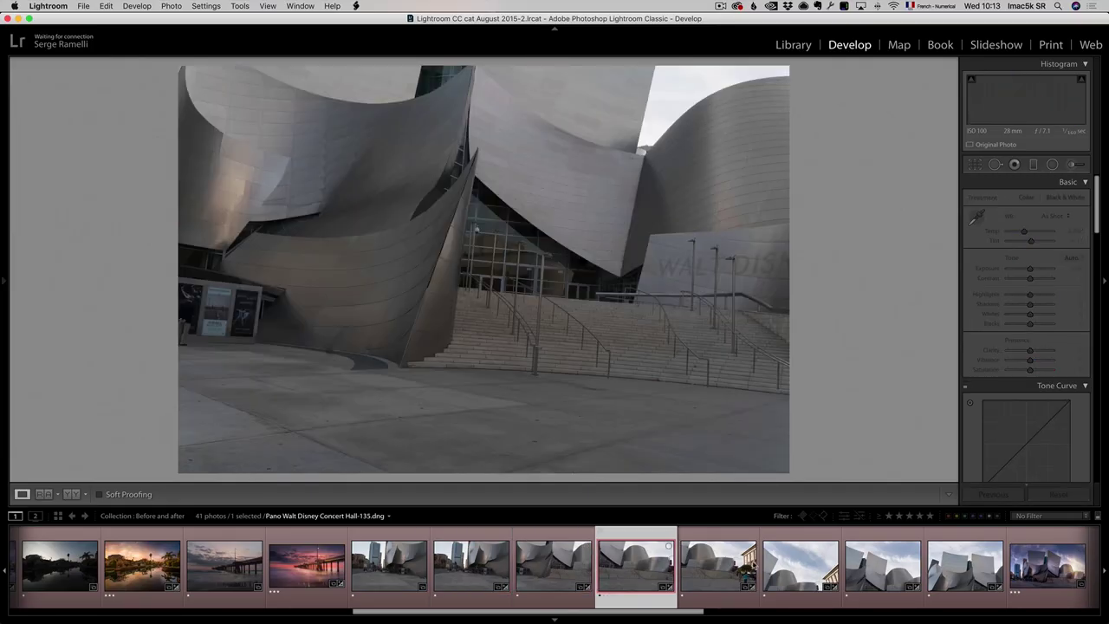
click(735, 568)
click(829, 566)
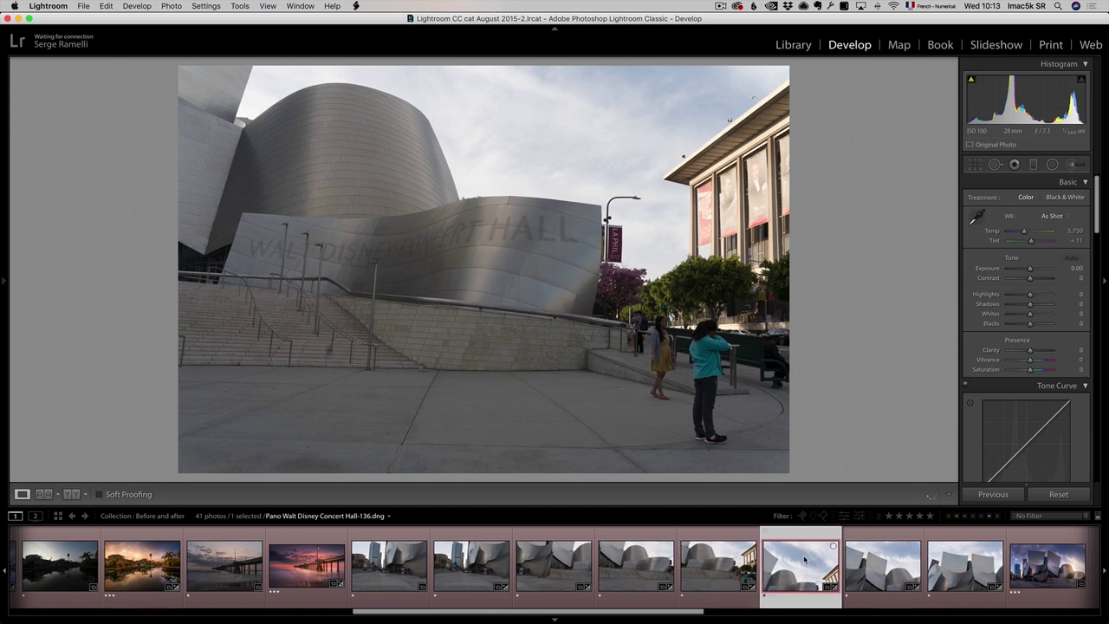
click(884, 565)
click(988, 562)
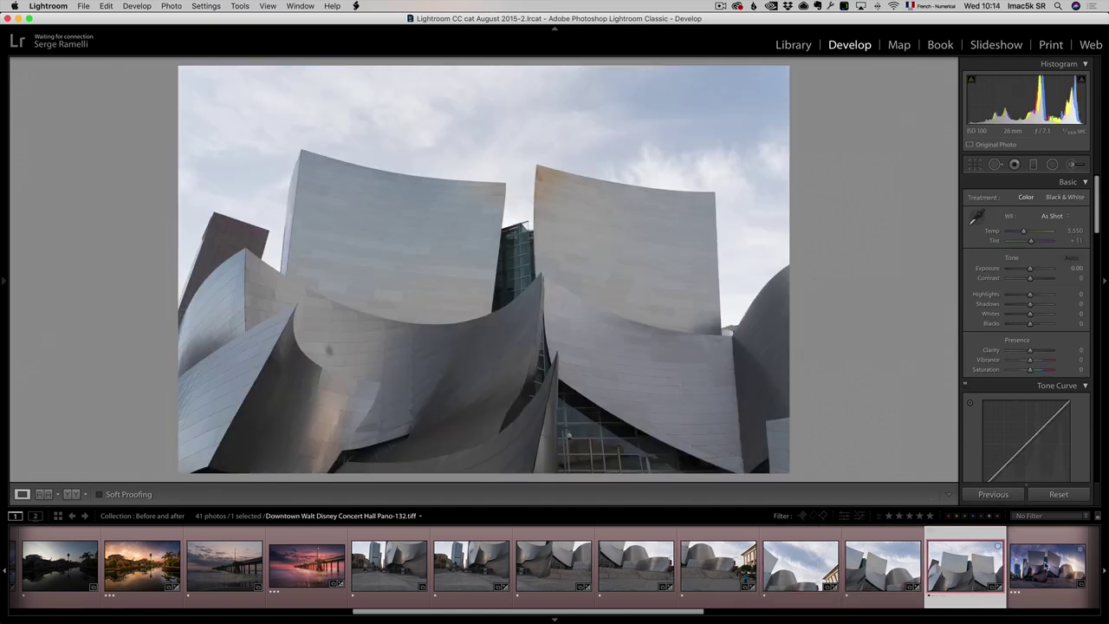
click(1045, 563)
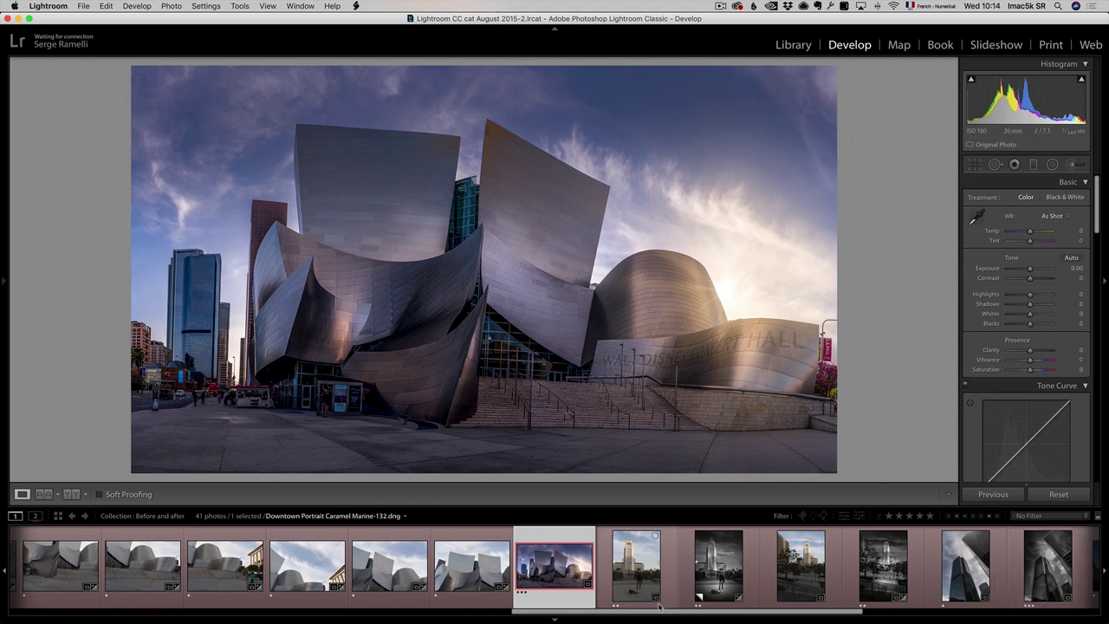
Compare both raw City Hall shots, including the stairs view, with their black-and-white edits
click(633, 563)
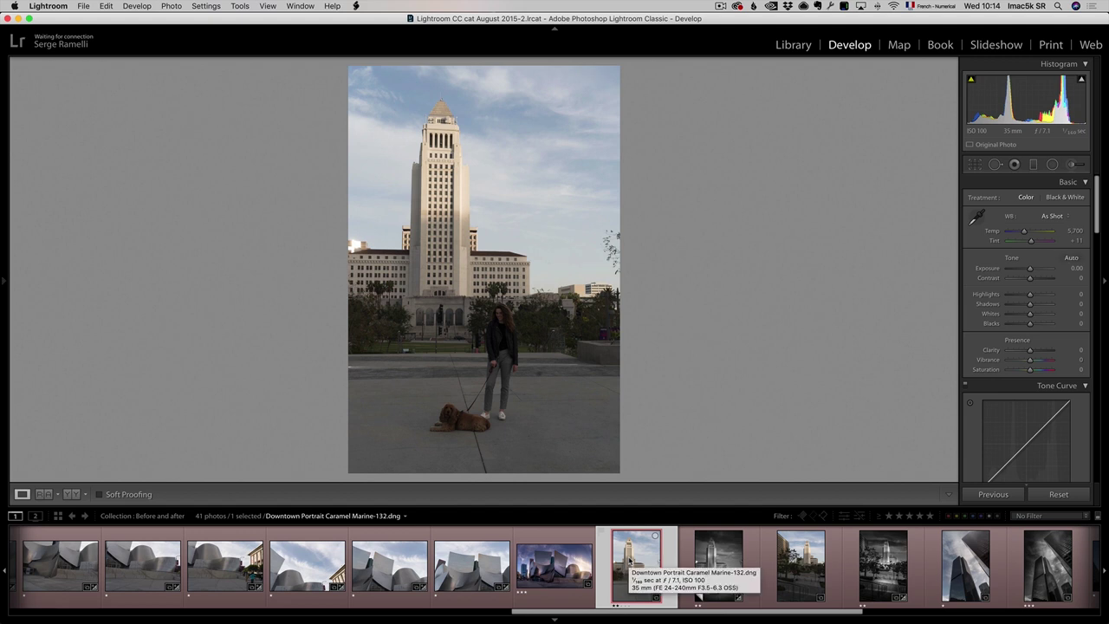
click(724, 568)
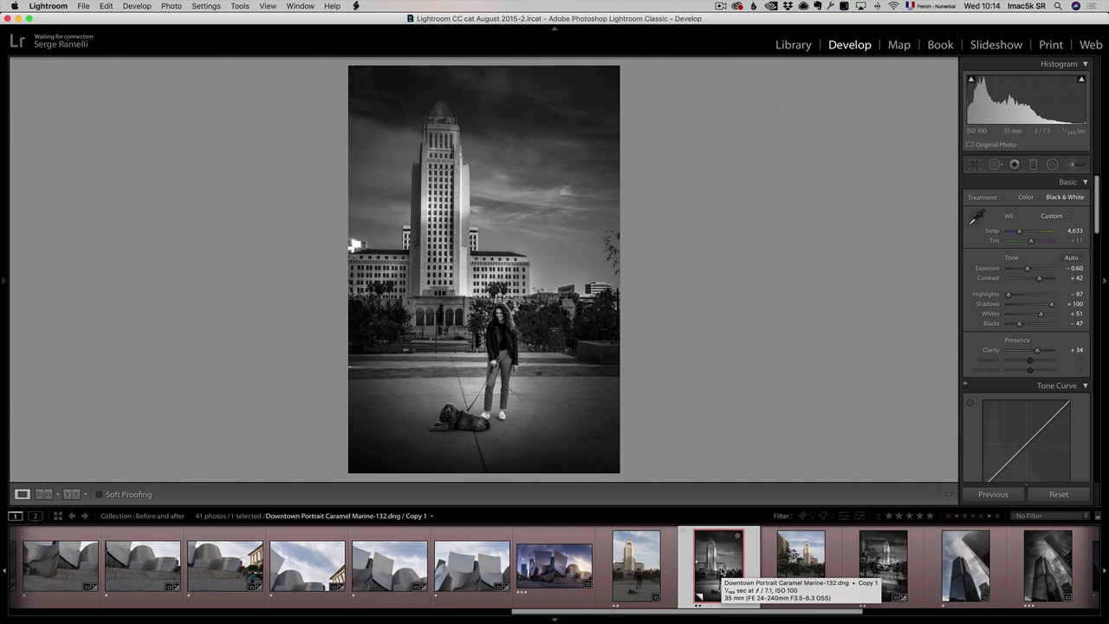
click(789, 568)
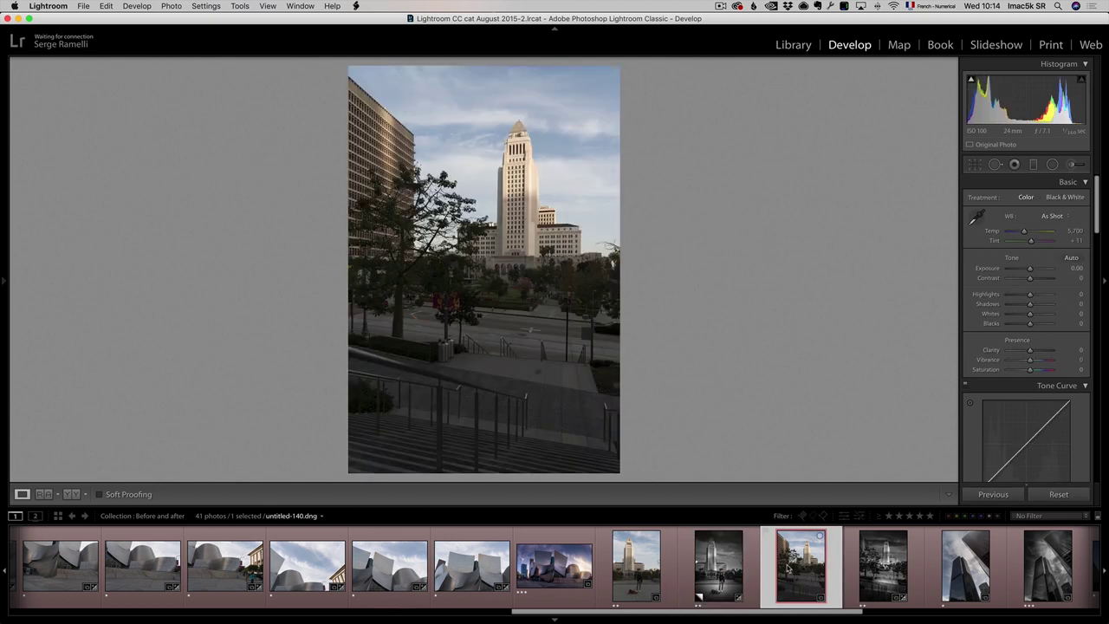
click(882, 555)
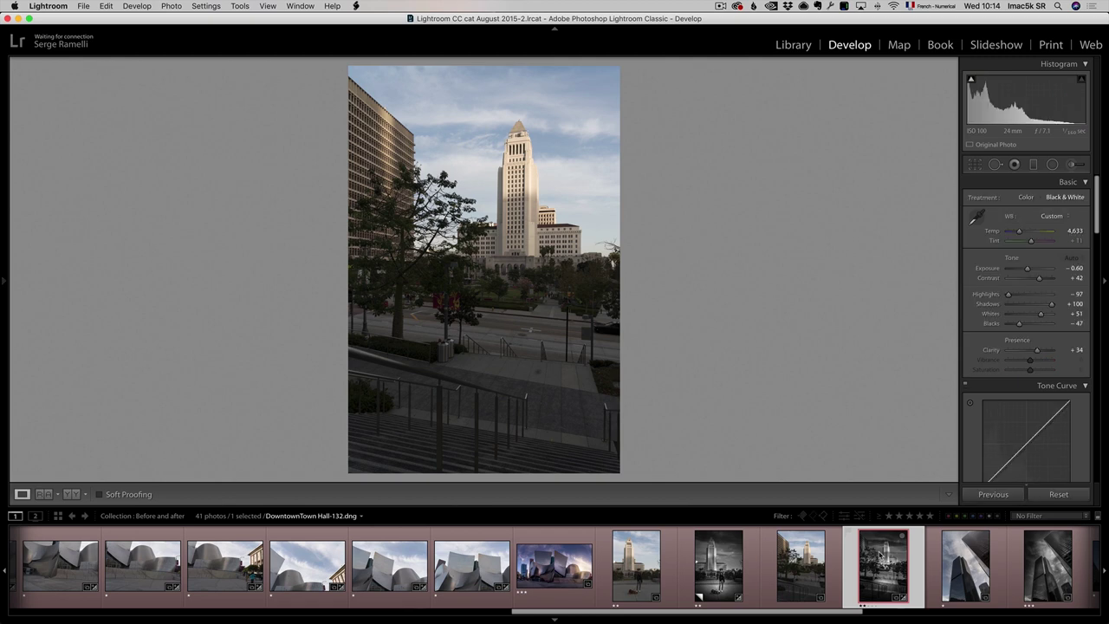
Compare the raw upward towers shot with the black-and-white Downtown Two Towers-132.tiff
click(981, 613)
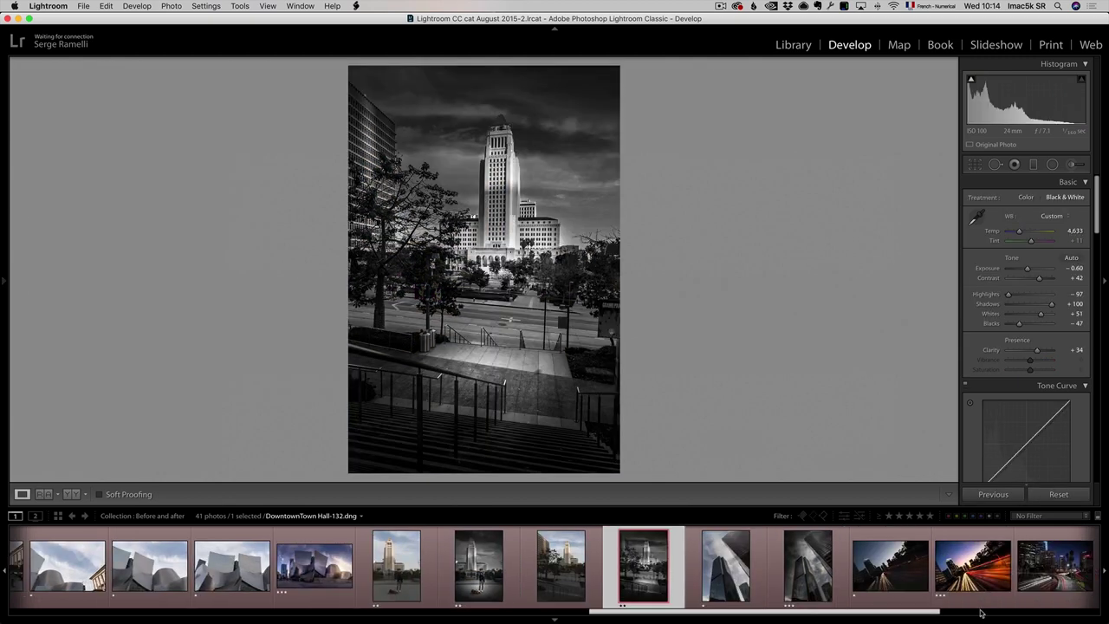
click(981, 613)
click(508, 568)
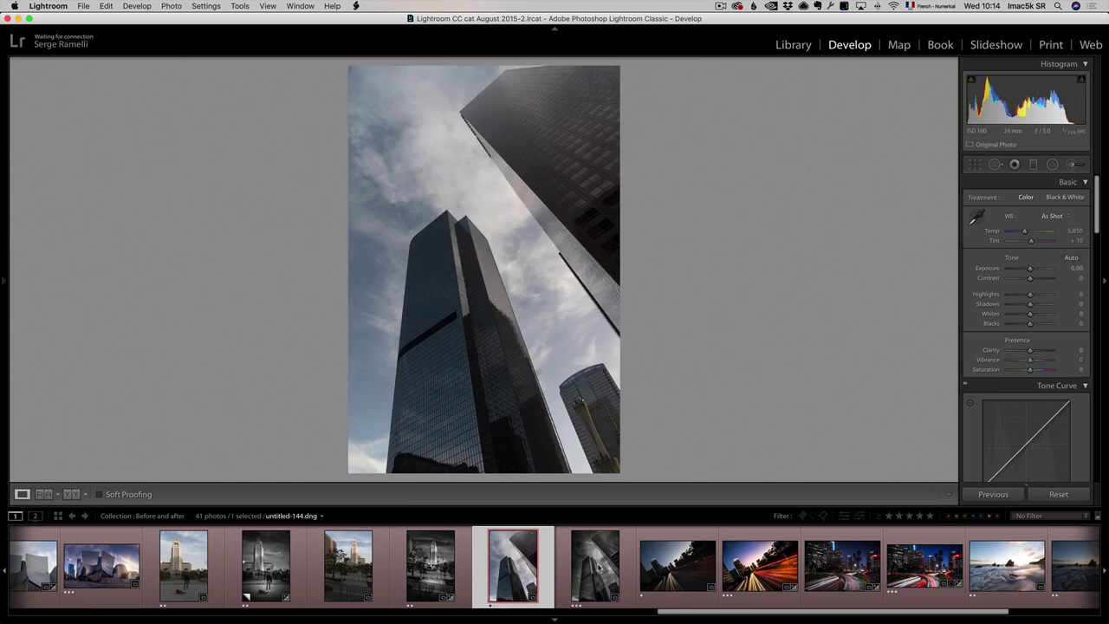
click(597, 567)
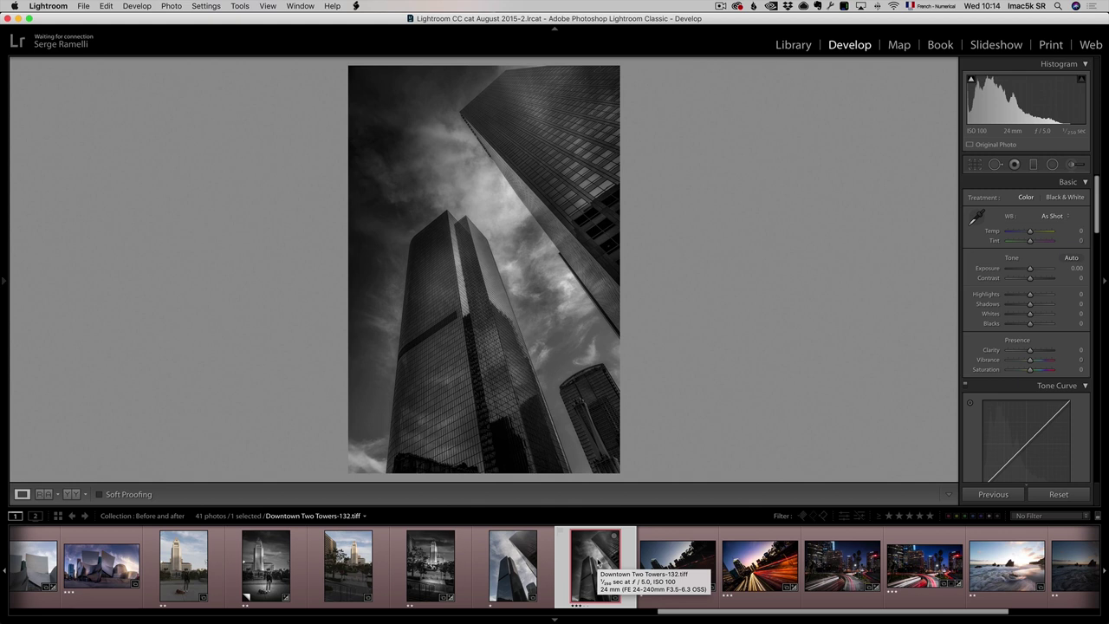
Compare the raw highway light-trails and night interchange photos with their colourful edits
click(666, 555)
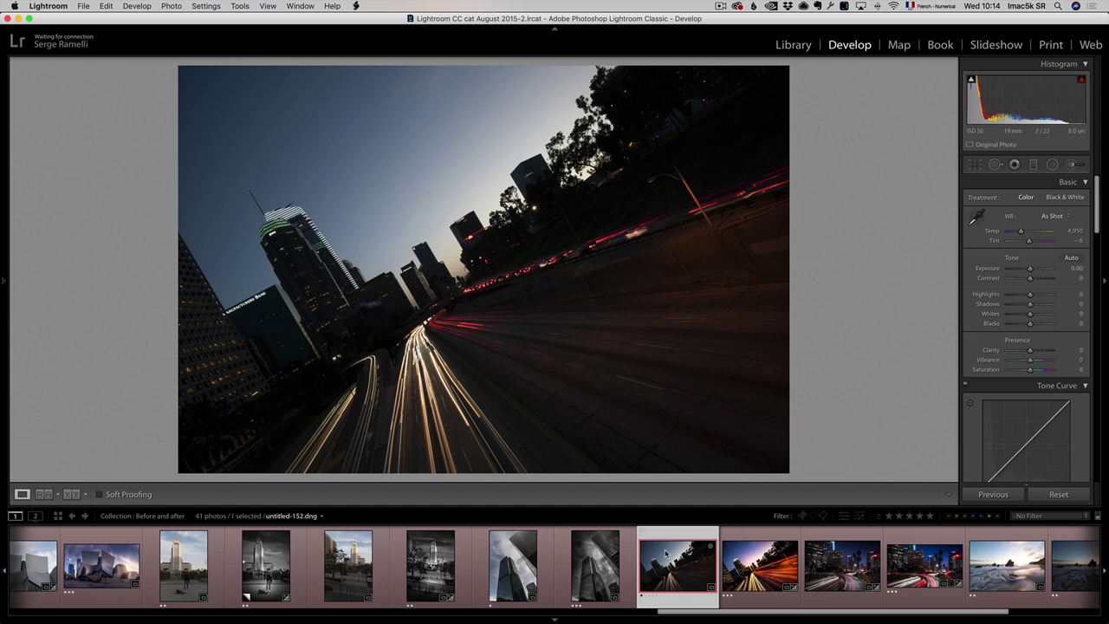
click(768, 563)
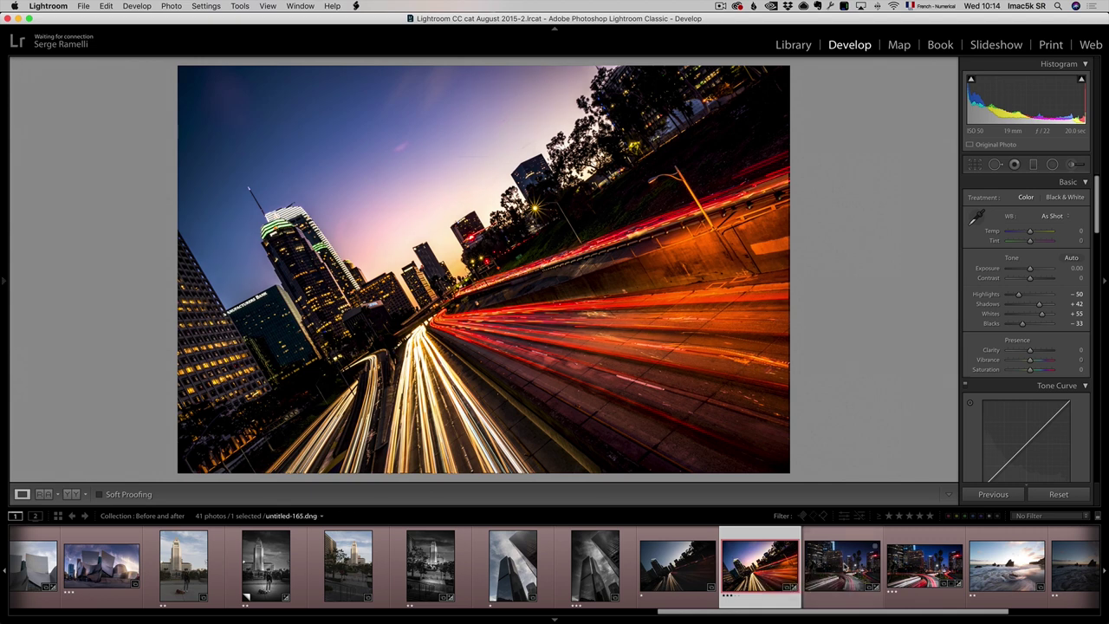
click(828, 564)
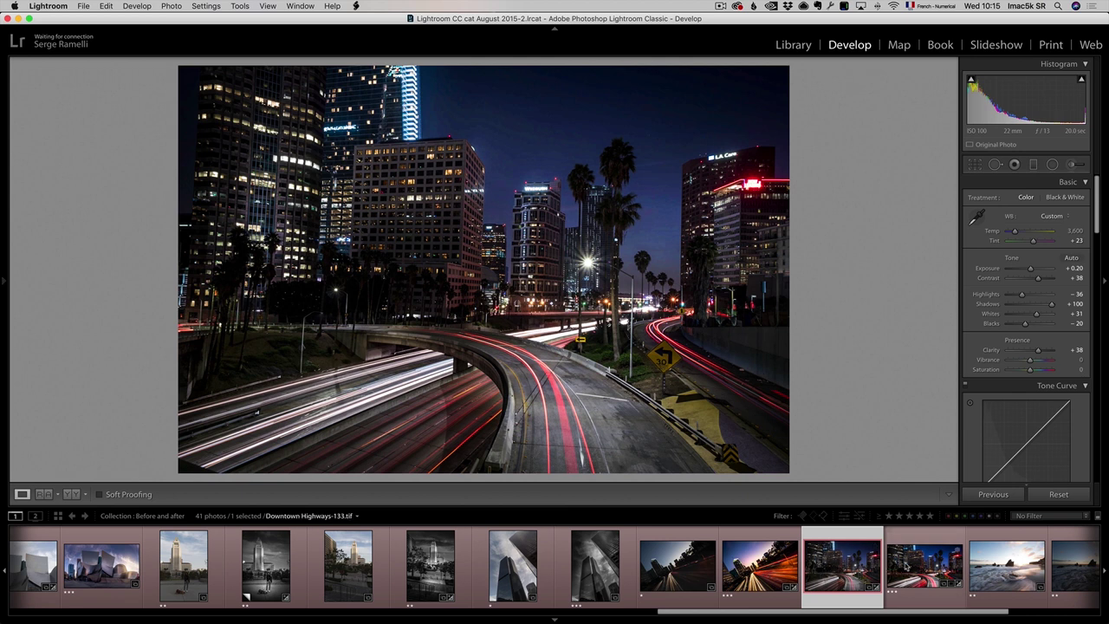
click(906, 565)
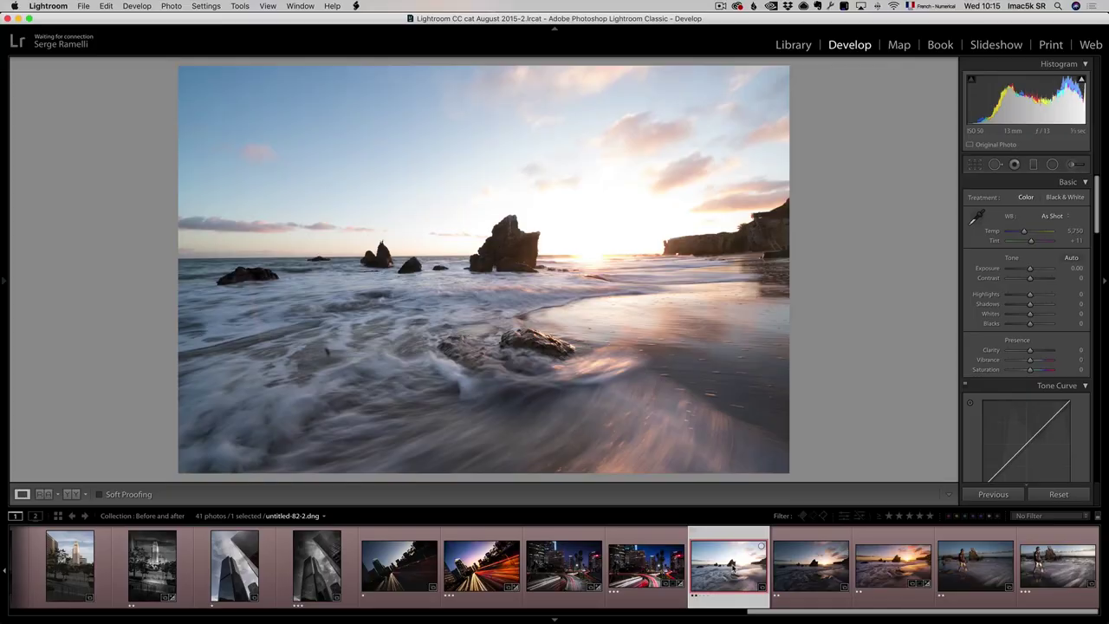
Compare the darker beach sunset and tripod raws with their edits, ending on Day Four After-133.tif
click(819, 564)
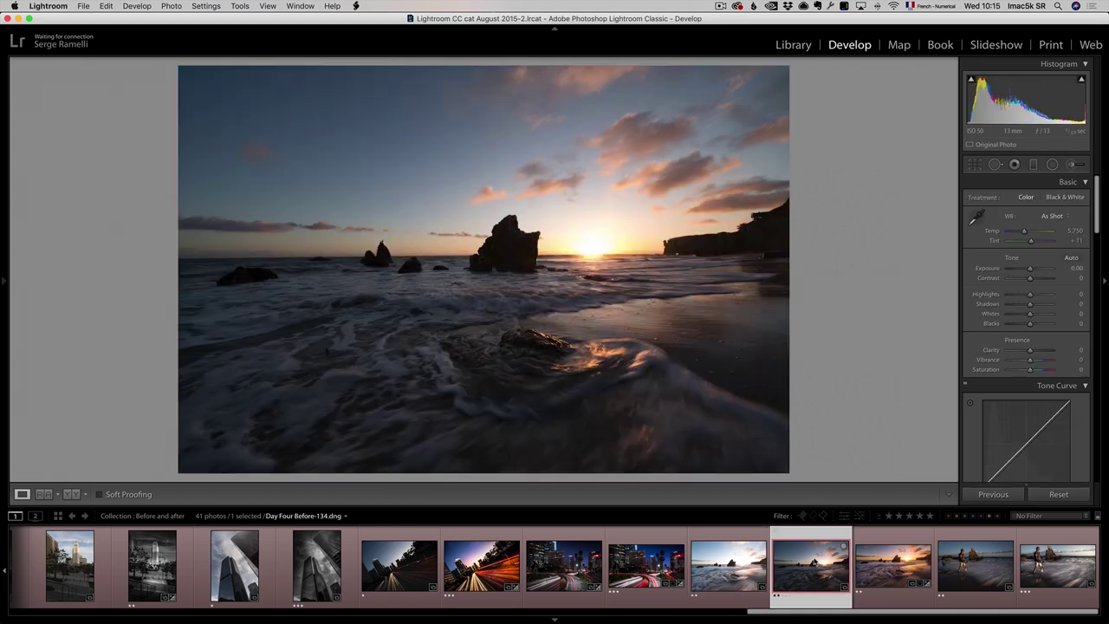
click(892, 570)
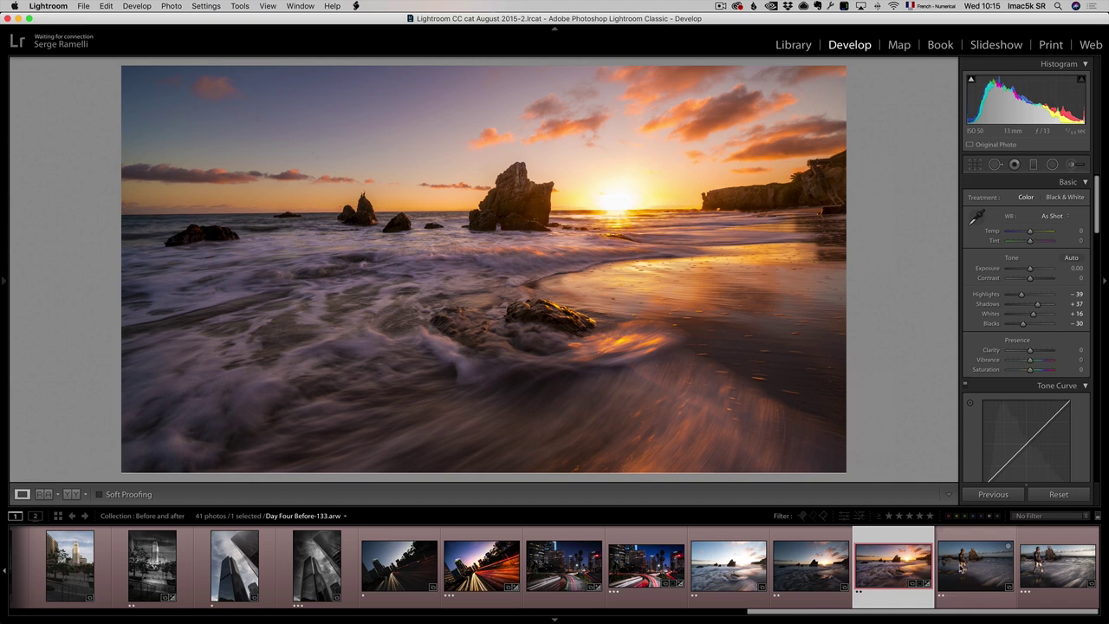
click(975, 568)
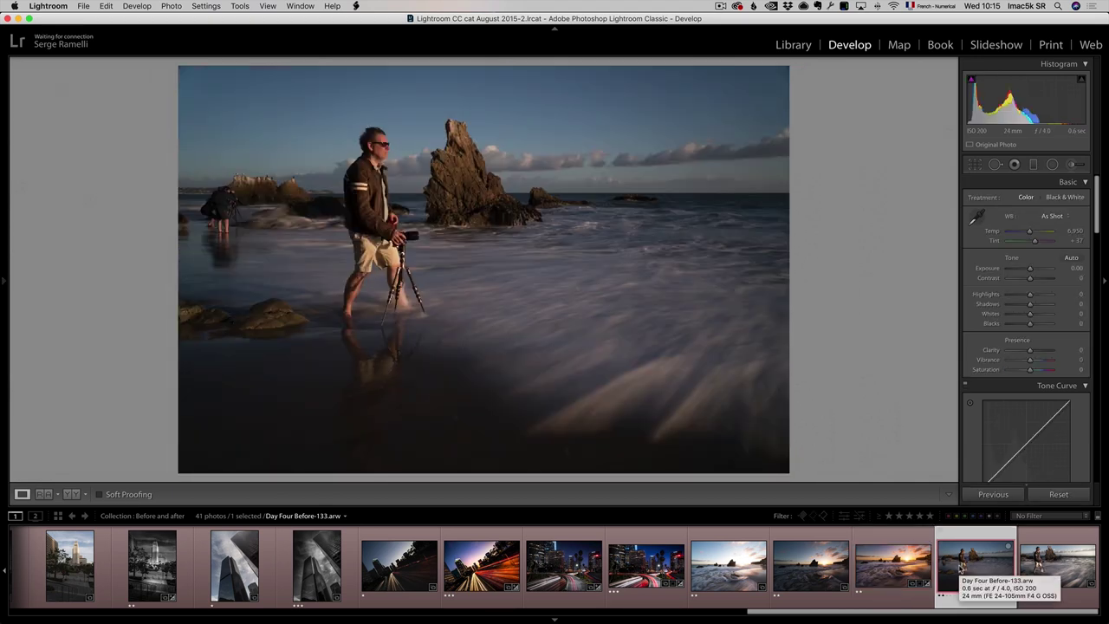
click(1060, 569)
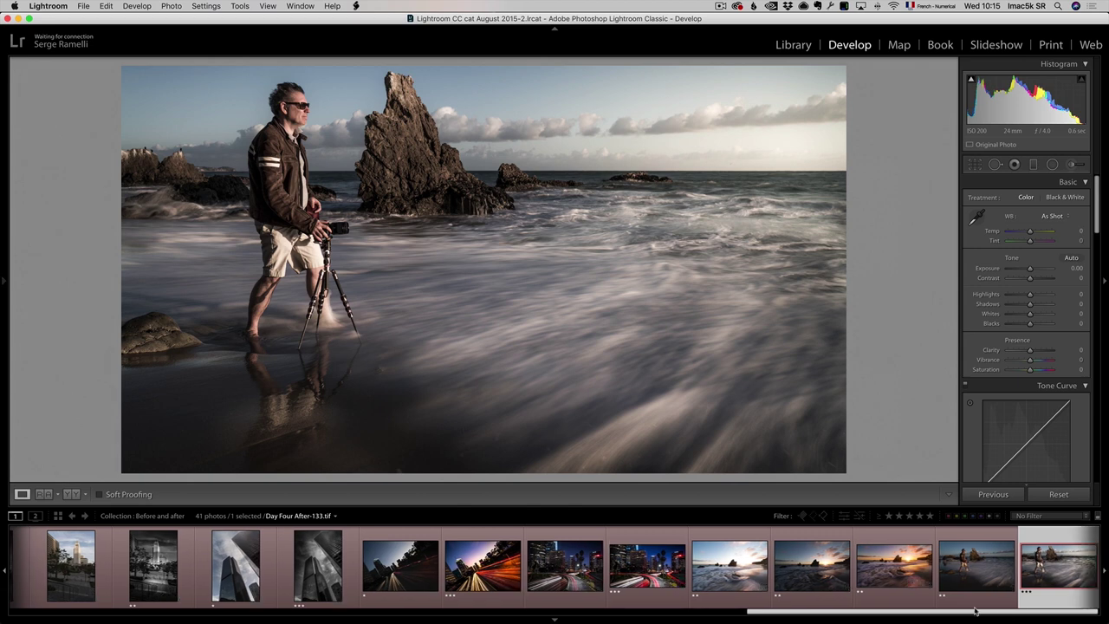
Scroll the filmstrip back and reopen untitled-57-Edit.tif, the edited Venice canal photo
drag(1018, 614, 561, 587)
scroll(560, 588, left, 5)
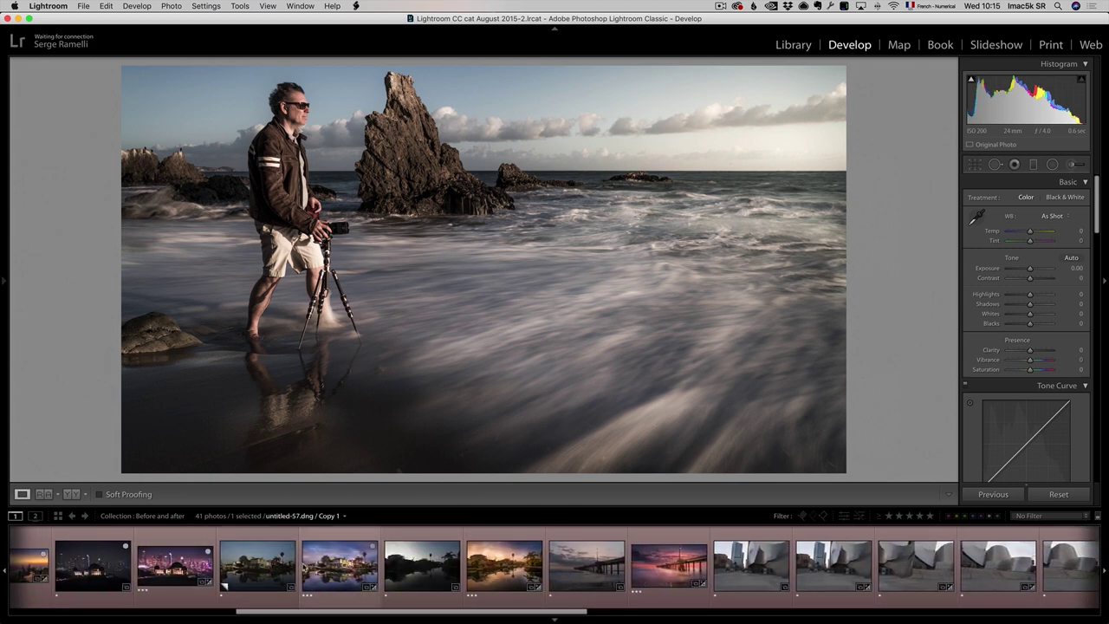
click(345, 567)
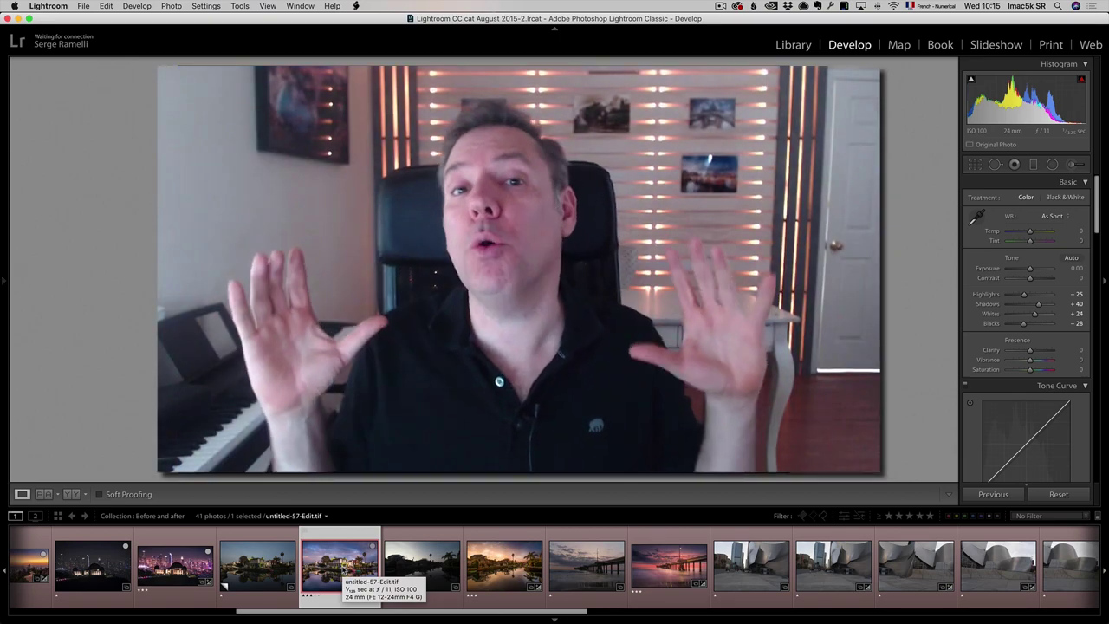